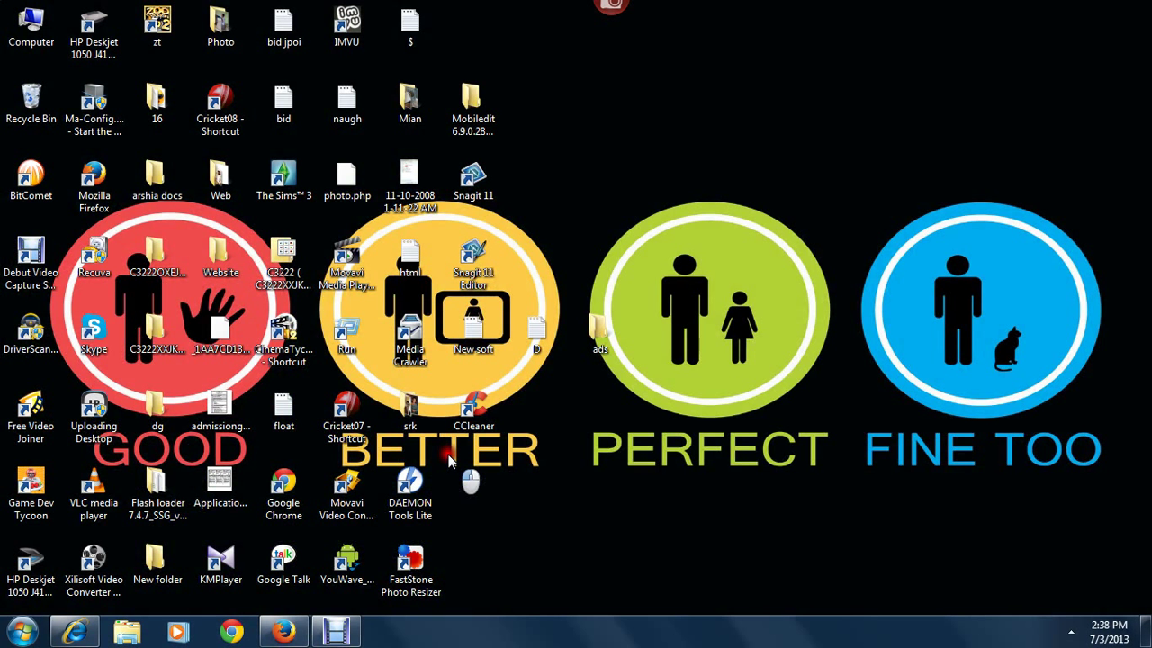
# Open the Tips & Tricks blog at qmhtips.blogspot.in in Firefox's new tab.
pyautogui.click(283, 632)
pyautogui.click(374, 40)
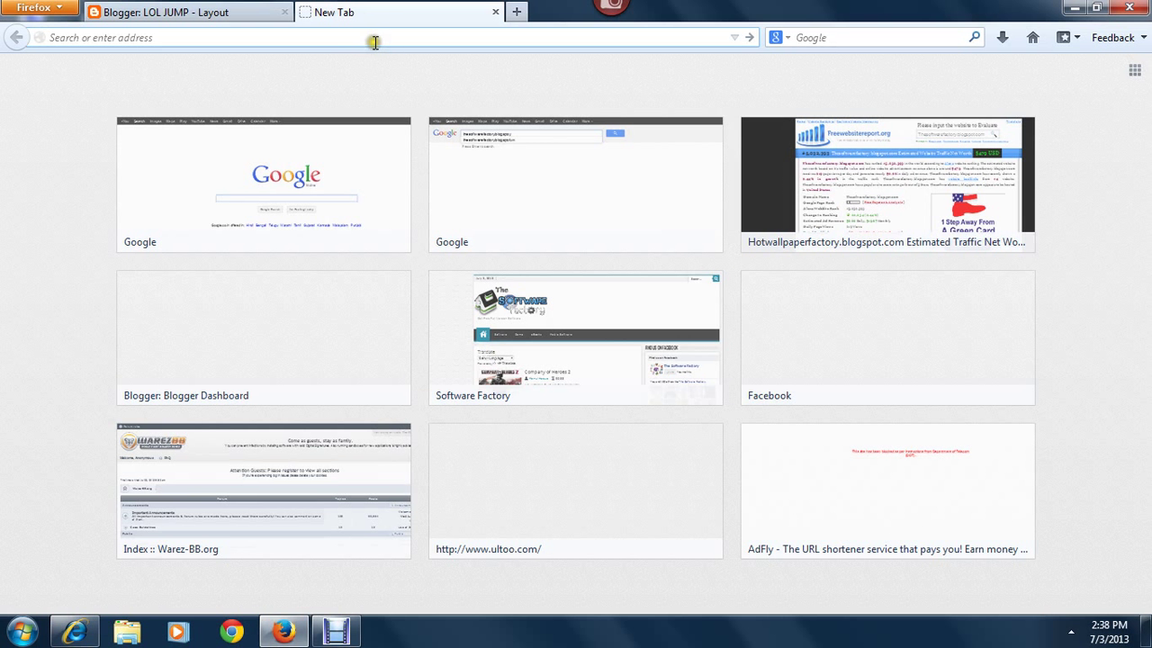
pyautogui.write('qmh')
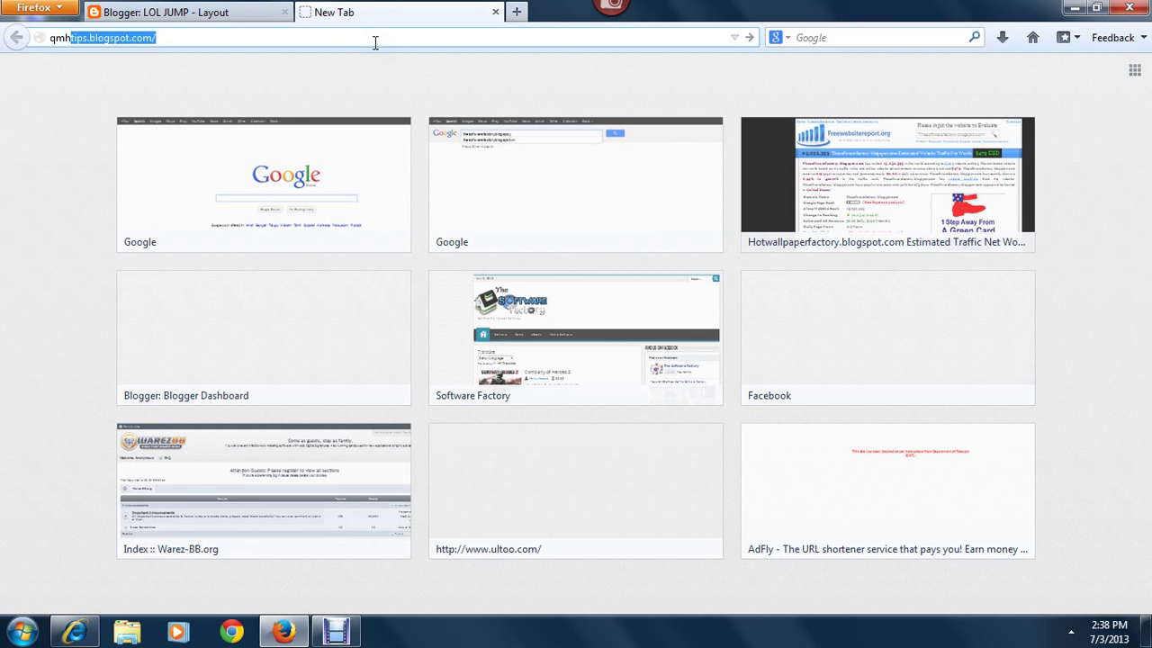
pyautogui.write('tips.blog')
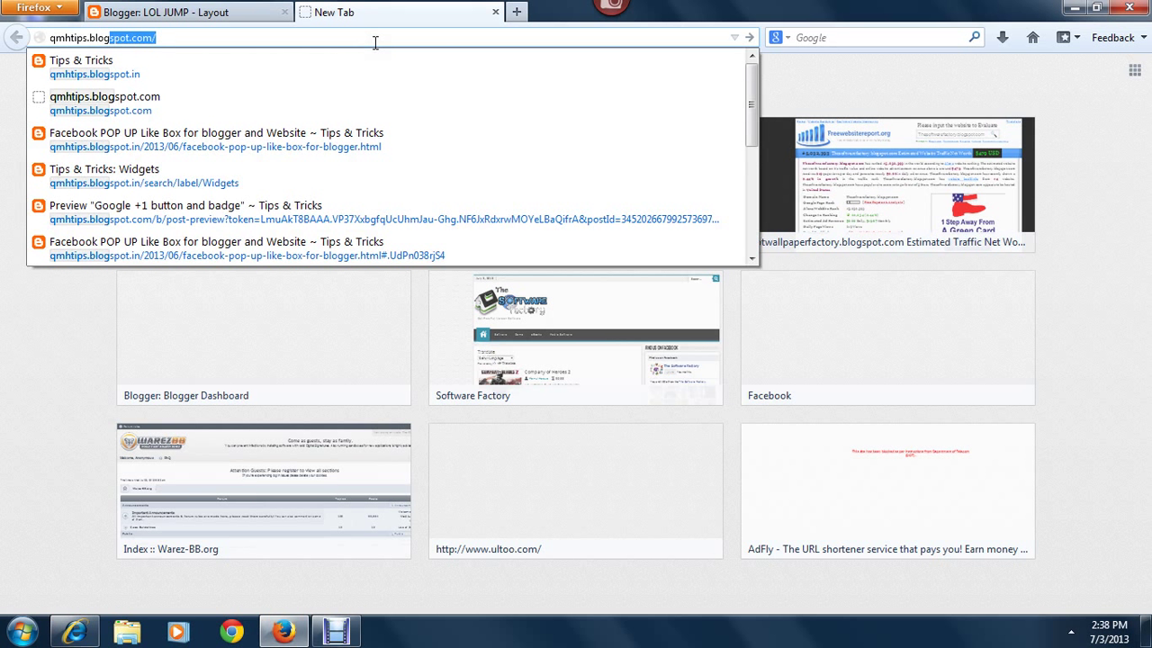
pyautogui.press('Return')
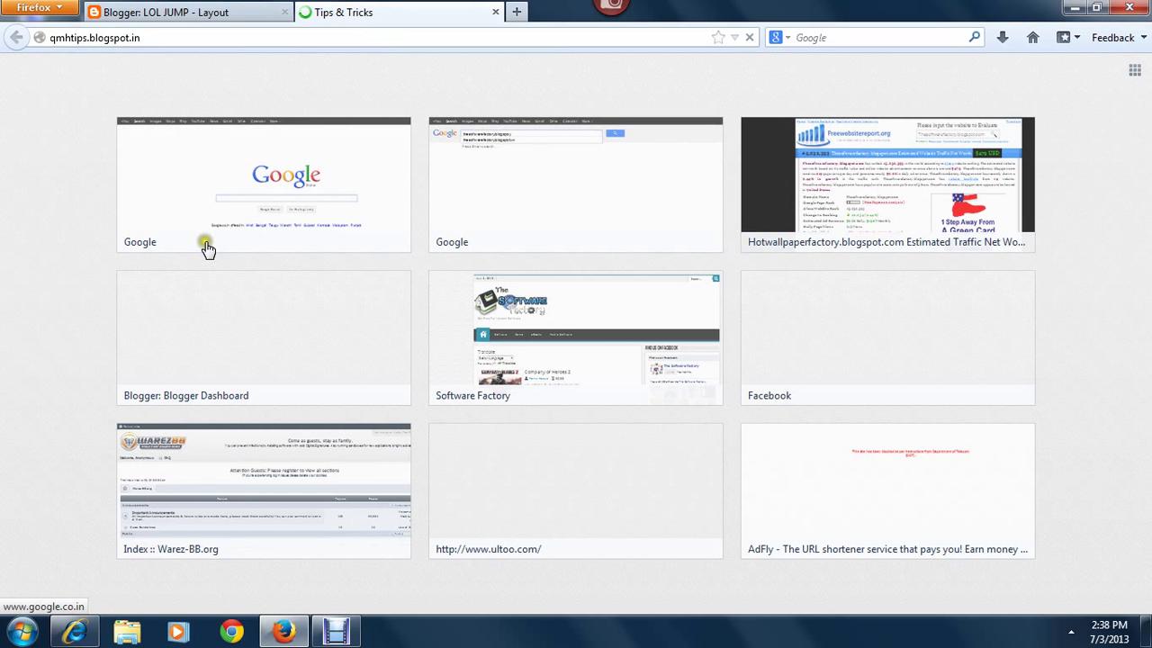
# Scroll the Tips & Tricks home page down to the Stylish clock wodget post and open it.
pyautogui.scroll(-2, 61, 270)
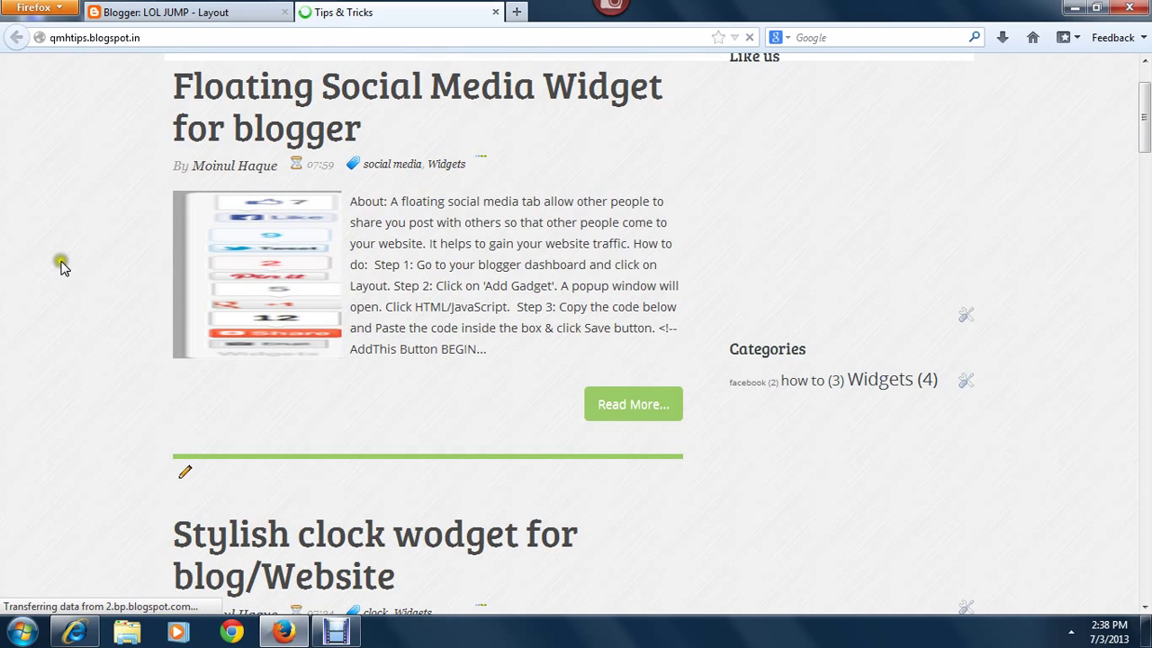
pyautogui.scroll(-4, 63, 267)
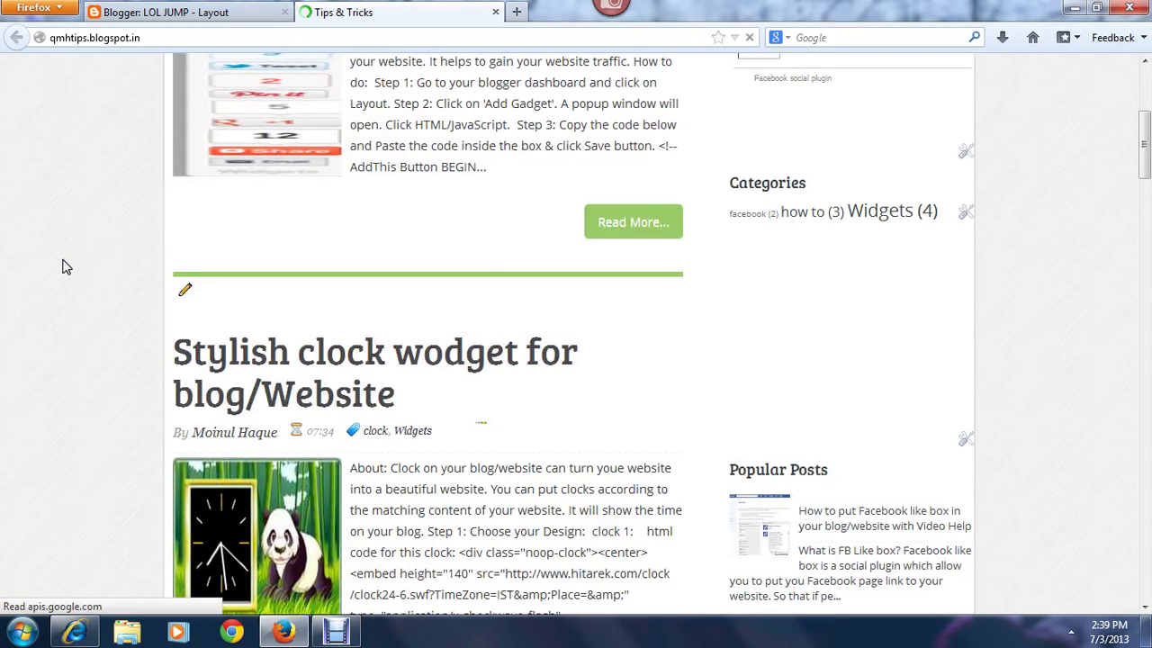
pyautogui.scroll(-3, 63, 266)
pyautogui.scroll(-1, 167, 230)
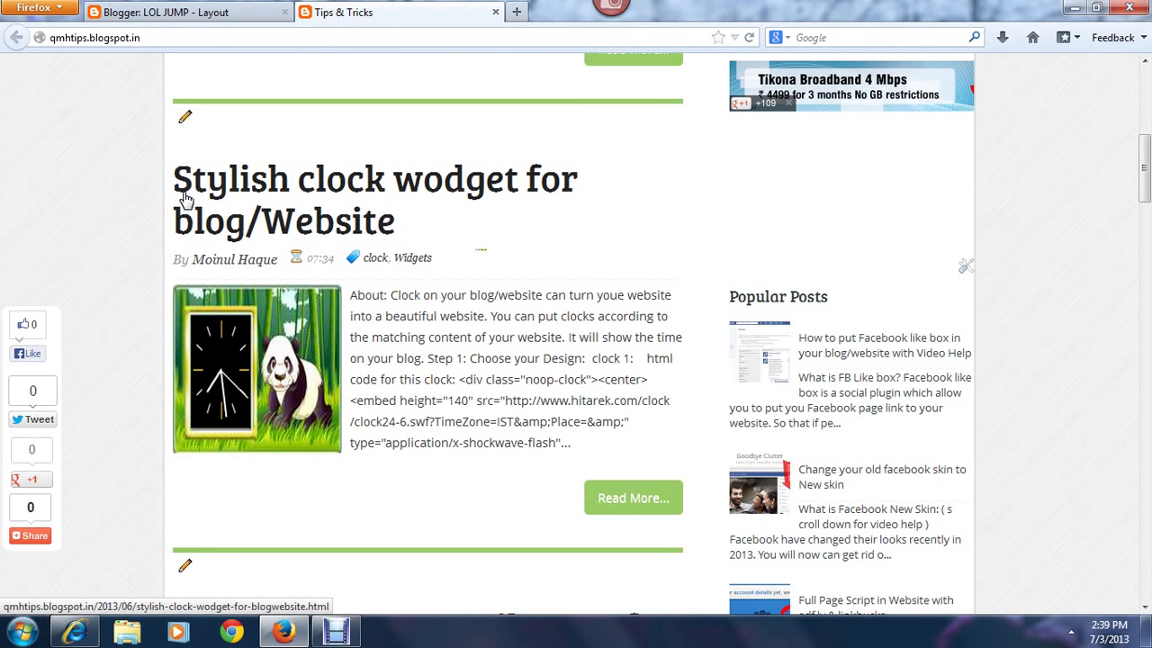
pyautogui.click(610, 511)
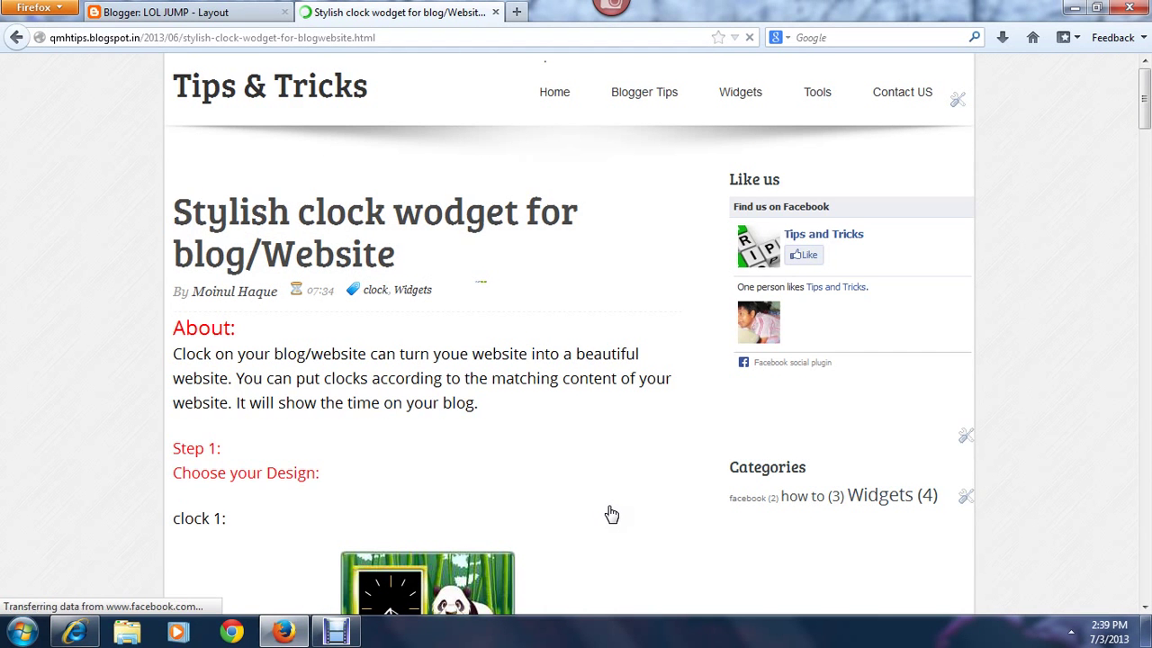
# Read through the clock designs and HTML steps of the Stylish clock article, then return to the top.
pyautogui.click(498, 350)
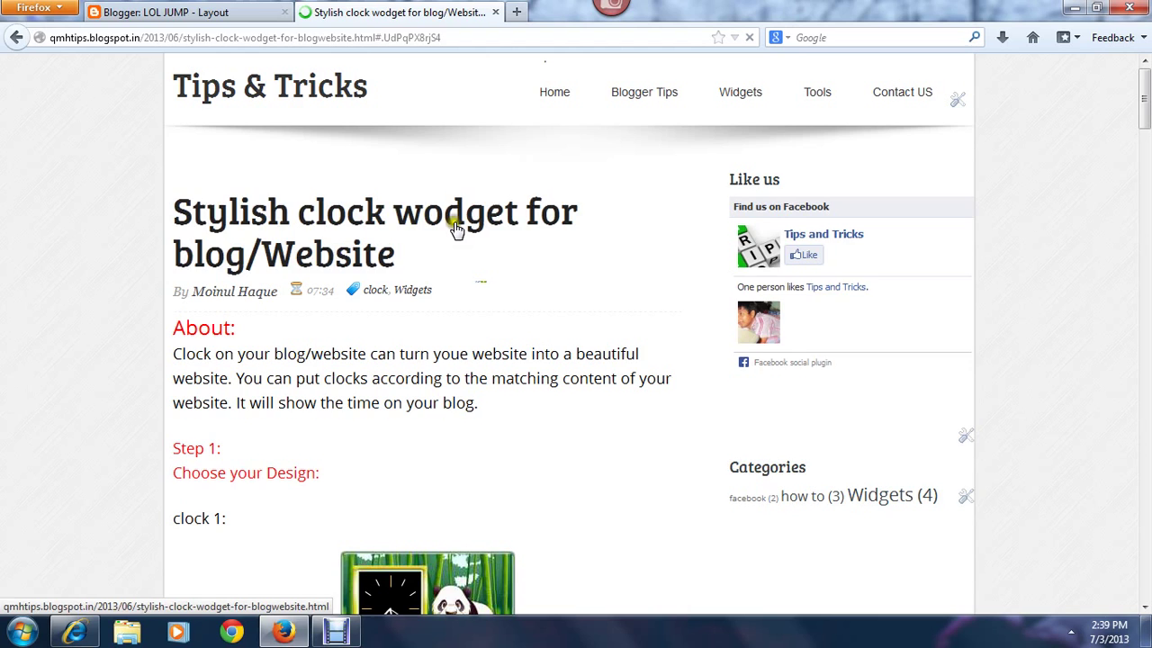
pyautogui.scroll(-2, 360, 286)
pyautogui.scroll(-8, 350, 281)
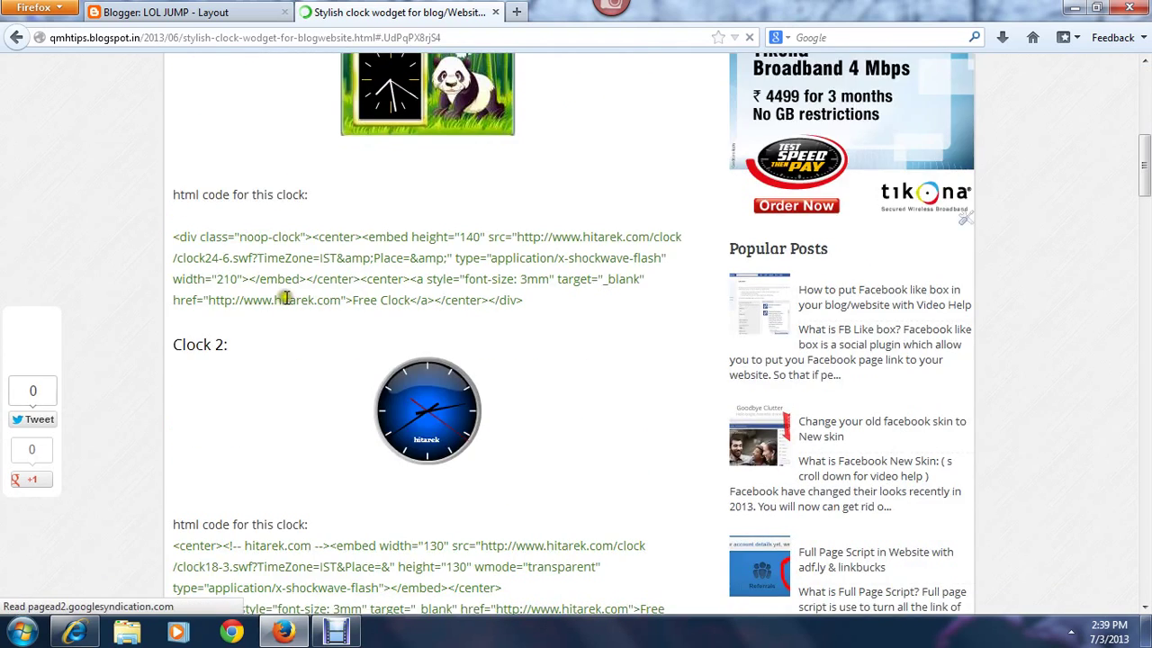
pyautogui.scroll(-12, 283, 310)
pyautogui.scroll(-4, 282, 325)
pyautogui.scroll(-13, 283, 326)
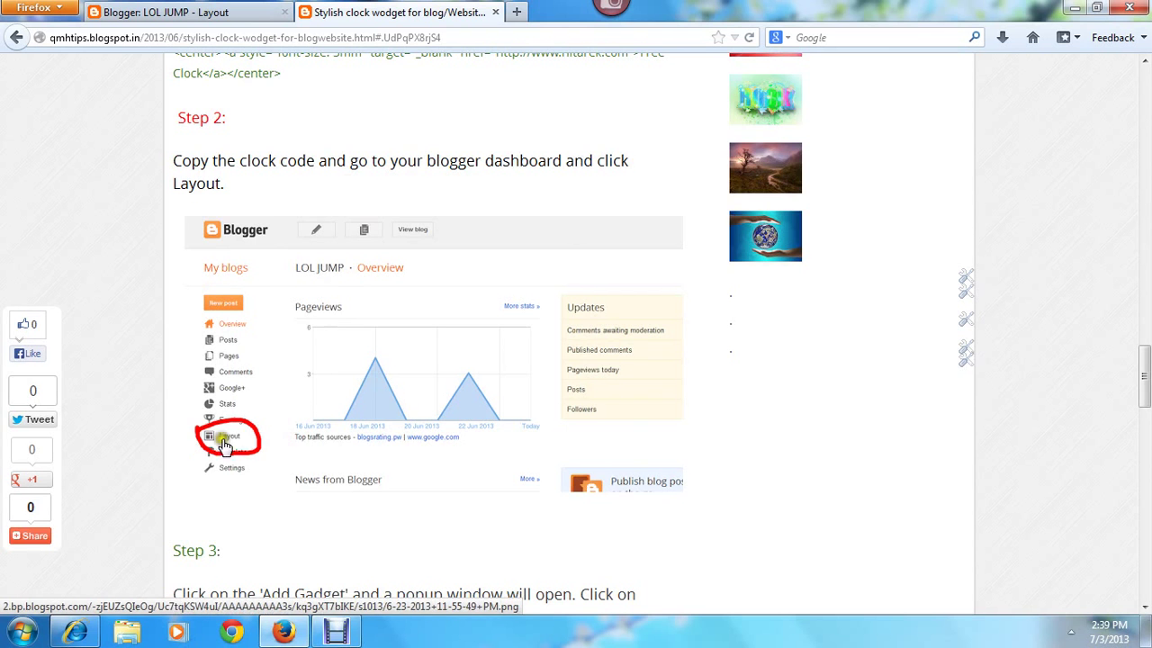
pyautogui.scroll(-9, 290, 373)
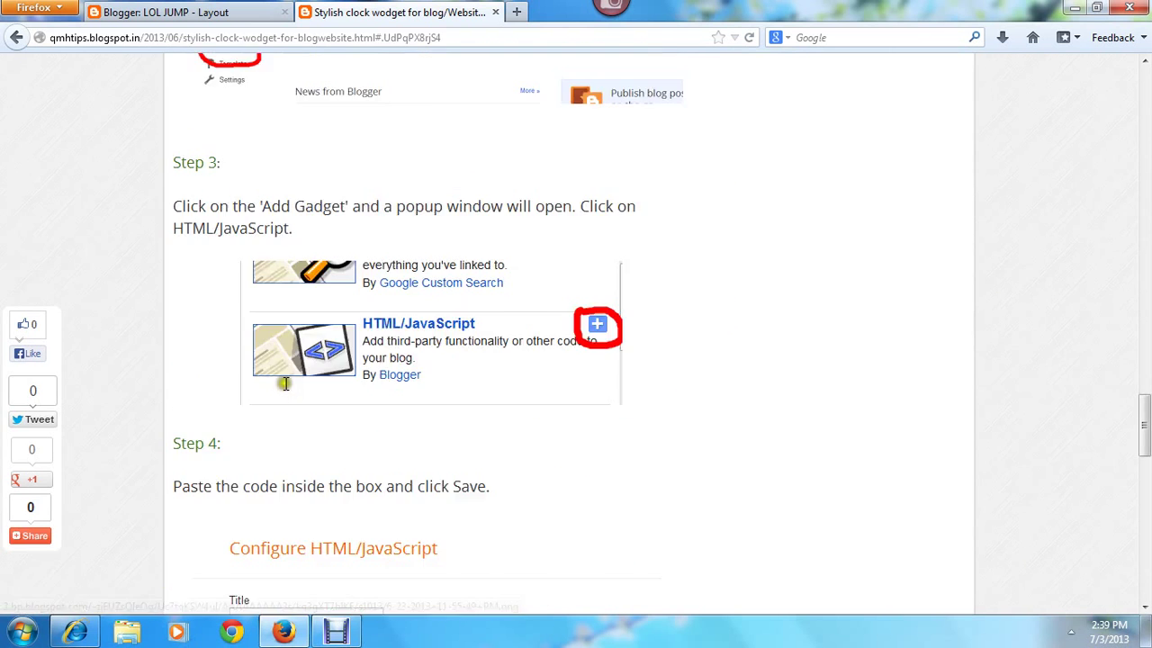
pyautogui.scroll(6, 286, 384)
pyautogui.scroll(-5, 476, 432)
pyautogui.scroll(-4, 470, 432)
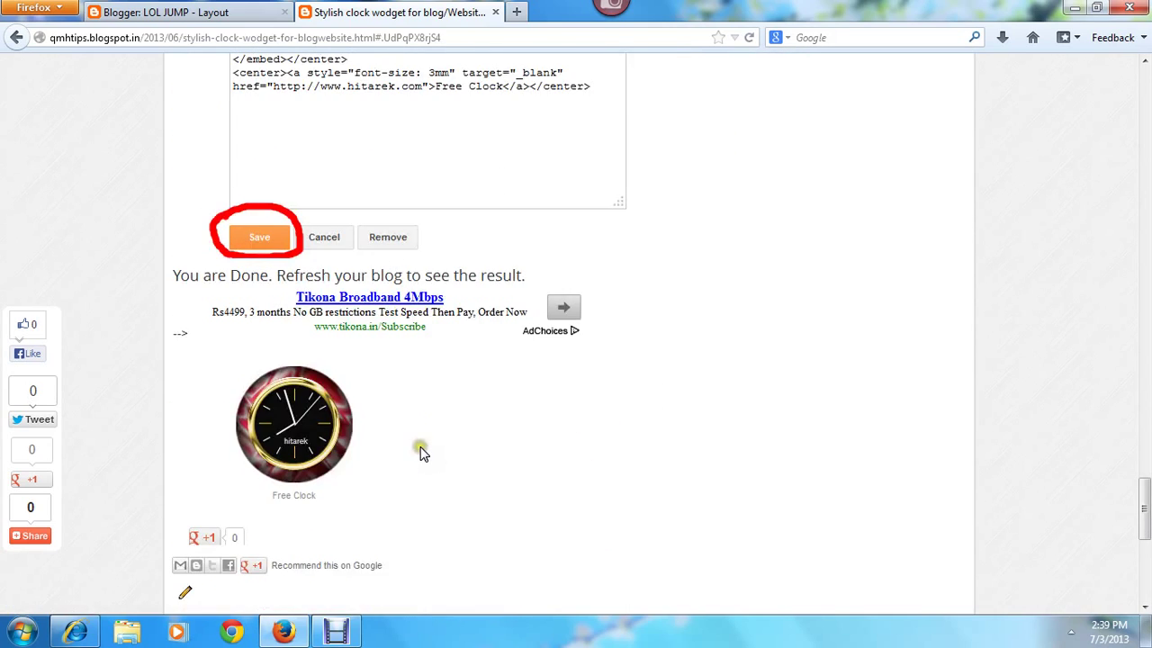
pyautogui.scroll(15, 423, 454)
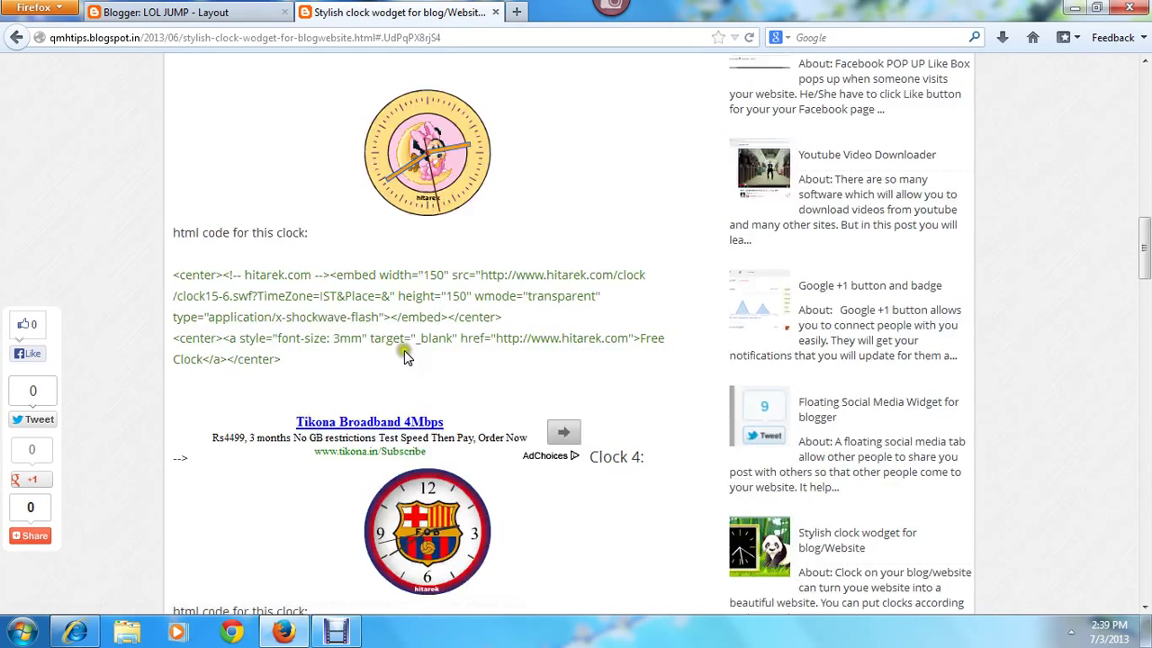
pyautogui.scroll(15, 404, 350)
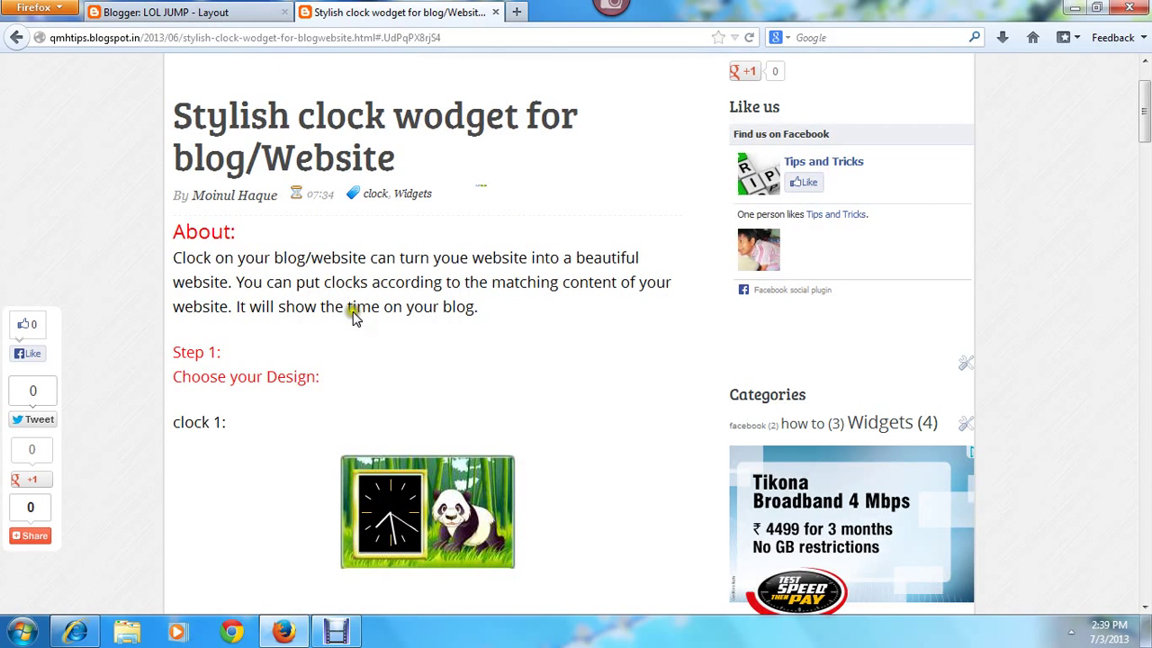
# Find the blue Clock 2 design and copy its whole HTML code.
pyautogui.scroll(-7, 382, 378)
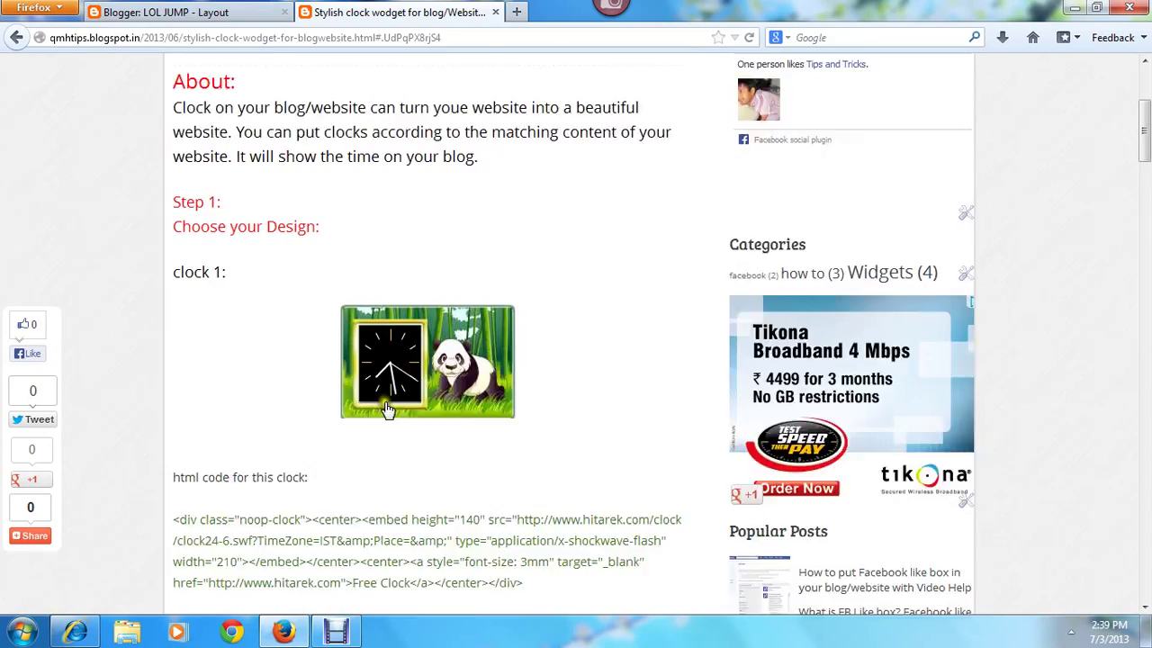
pyautogui.scroll(-6, 383, 332)
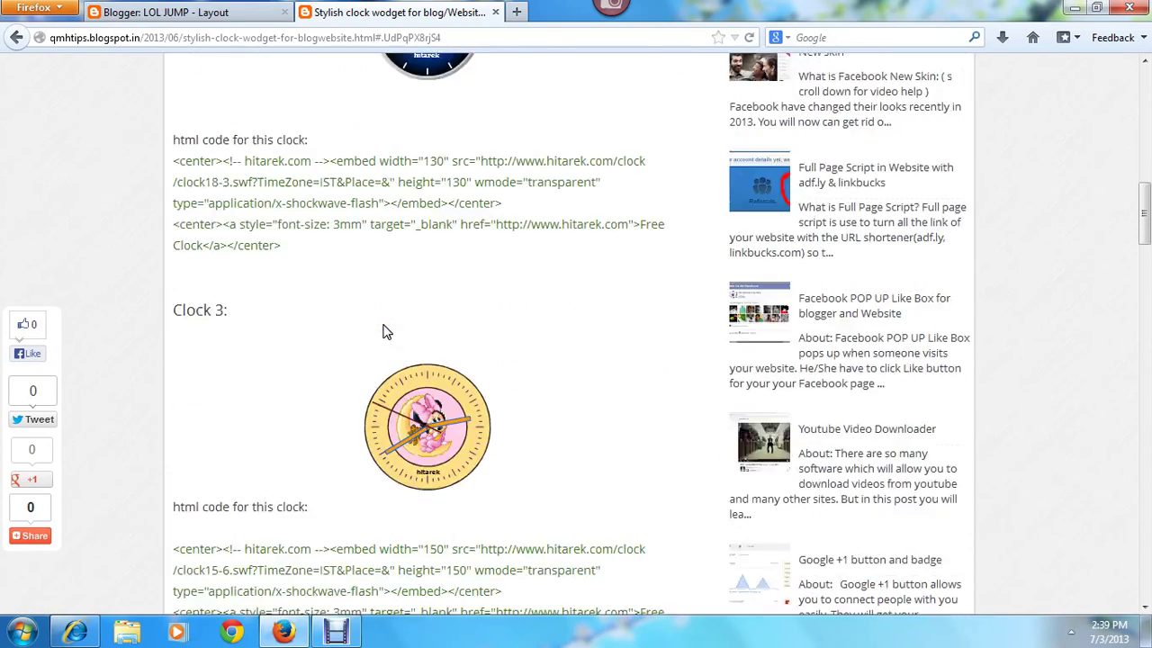
pyautogui.scroll(3, 382, 273)
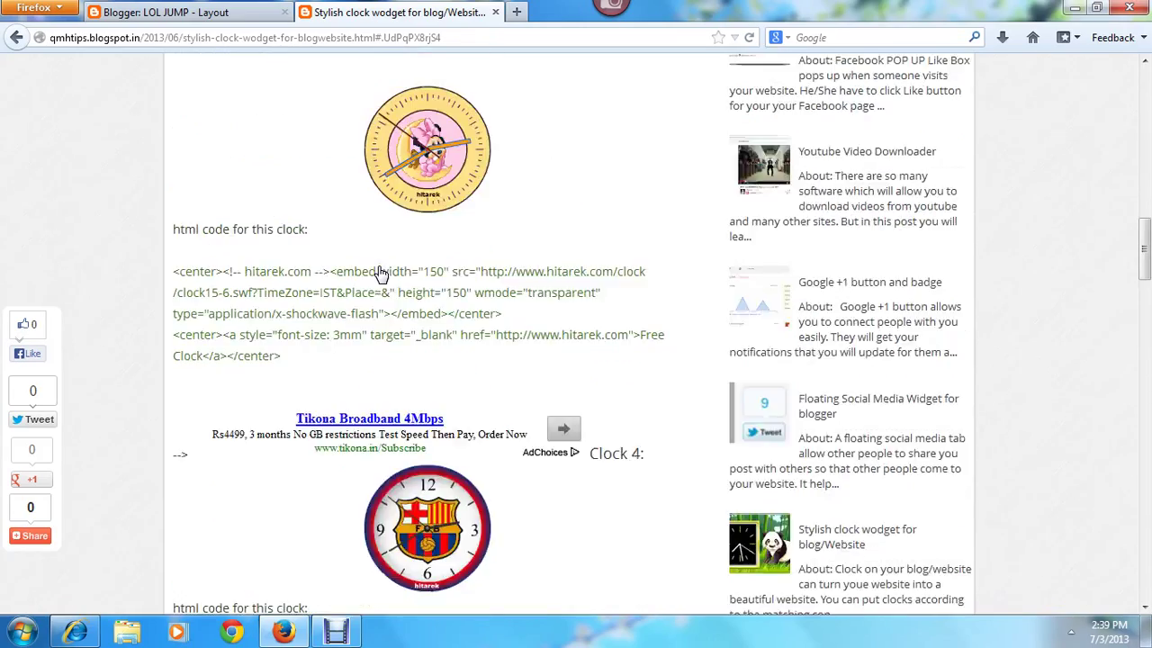
pyautogui.scroll(4, 438, 360)
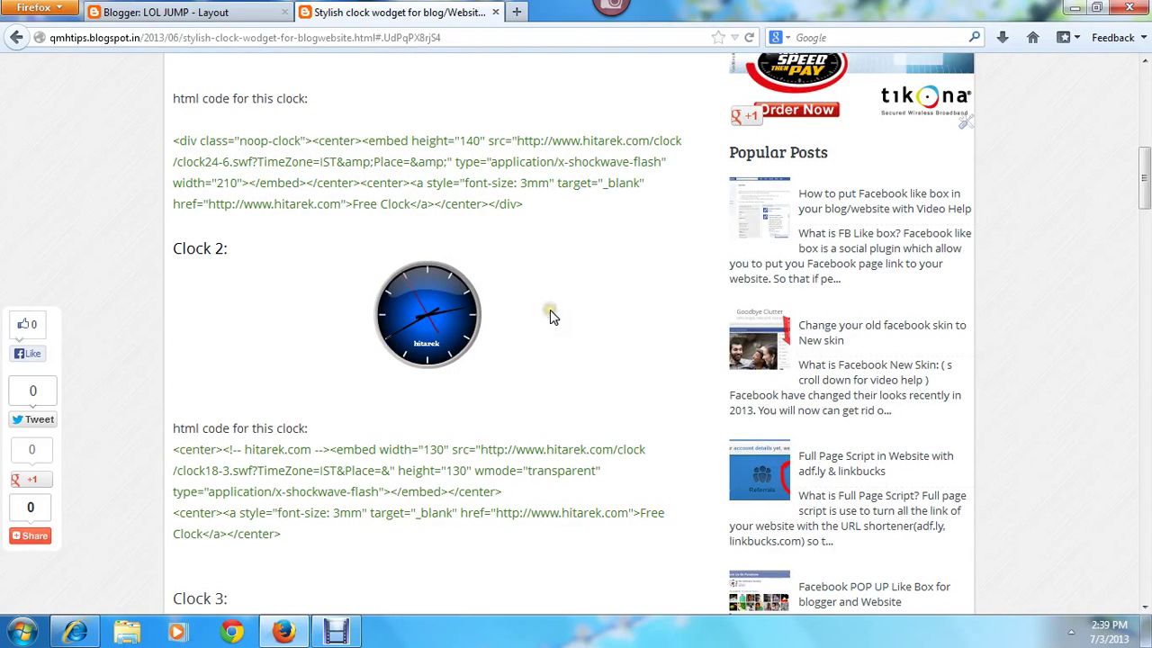
pyautogui.scroll(-8, 491, 419)
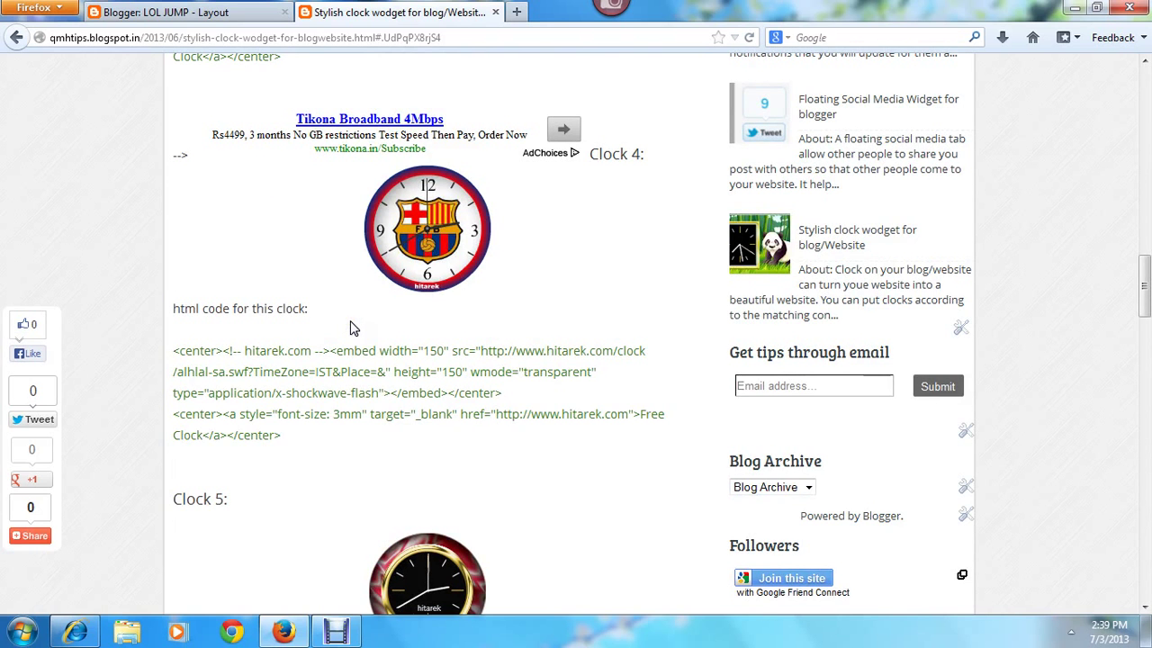
pyautogui.scroll(-5, 367, 325)
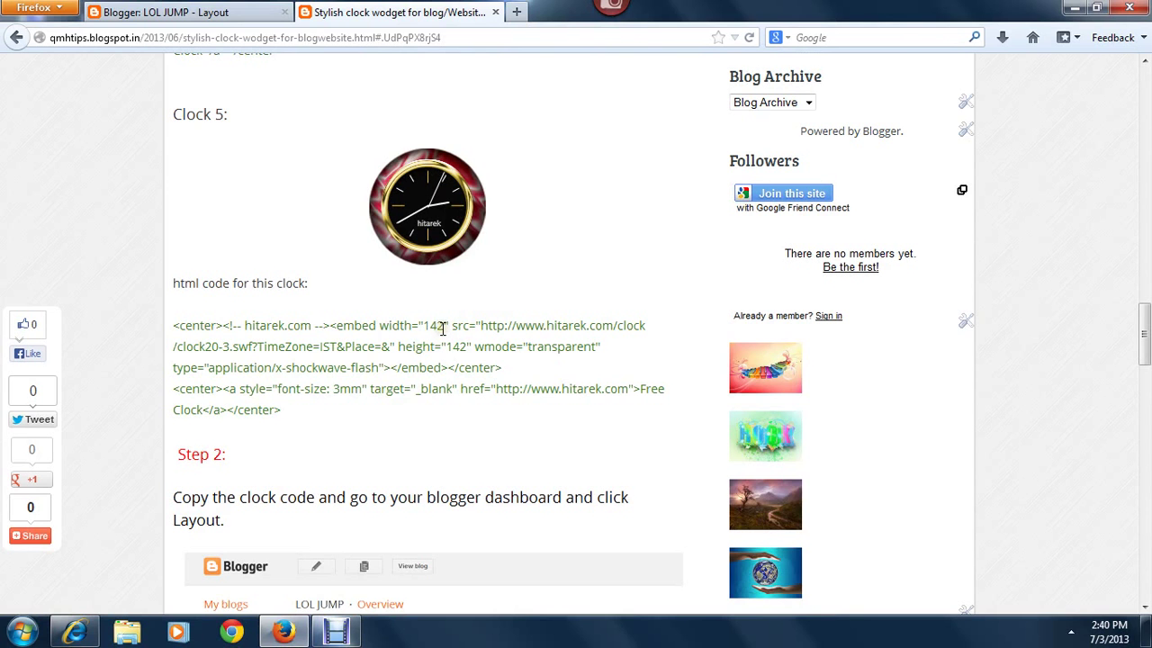
pyautogui.scroll(-3, 453, 388)
pyautogui.scroll(4, 444, 386)
pyautogui.scroll(-1, 447, 389)
pyautogui.scroll(15, 446, 387)
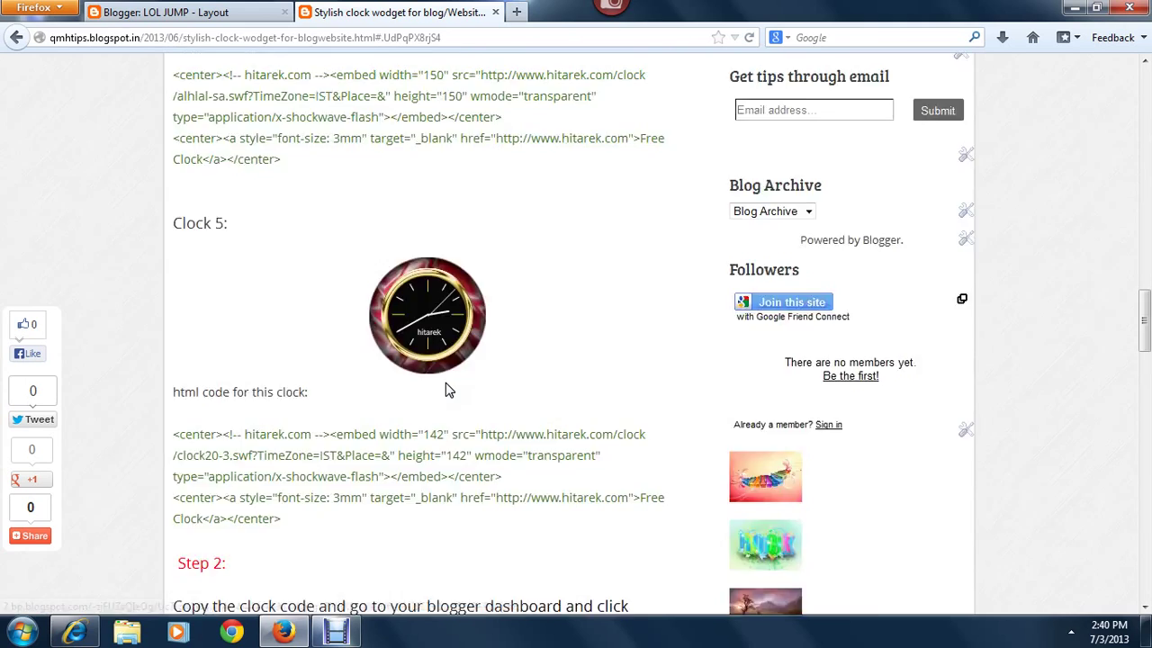
pyautogui.scroll(1, 445, 388)
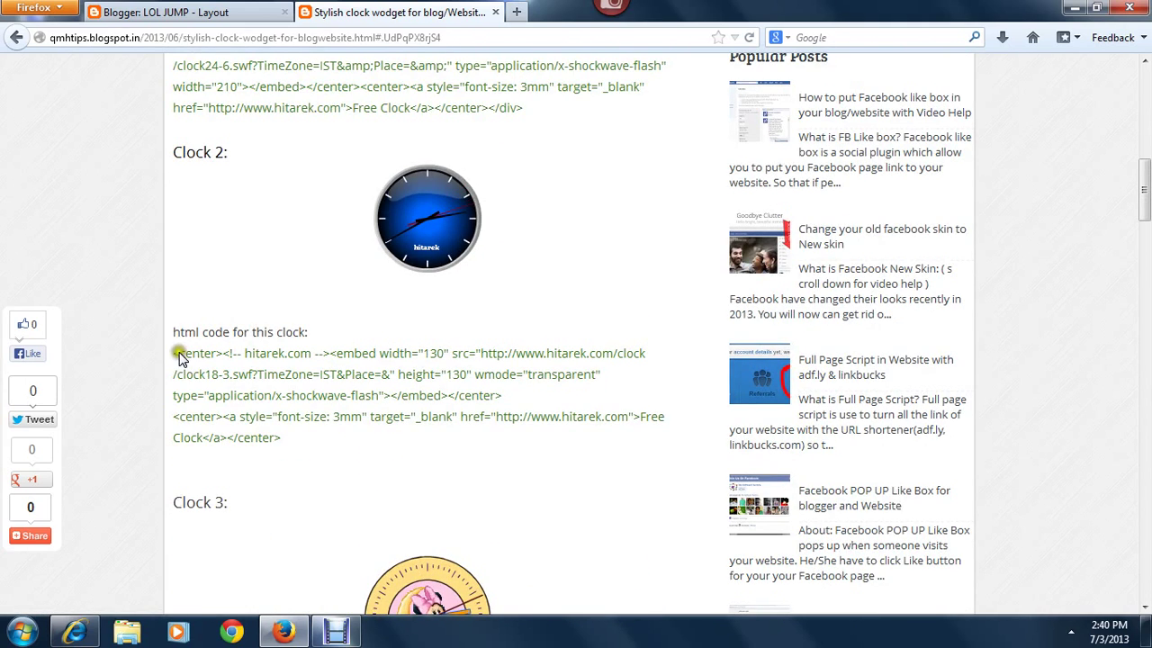
pyautogui.moveTo(173, 352); pyautogui.dragTo(280, 438)
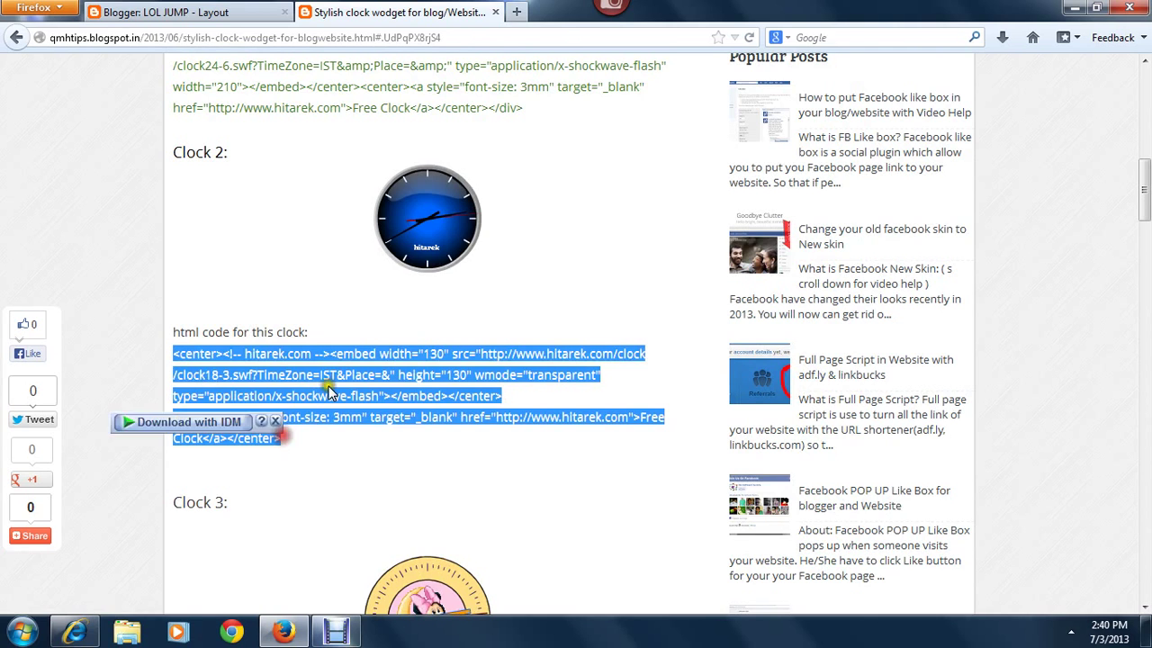
pyautogui.rightClick(359, 395)
pyautogui.click(367, 402)
# Switch to the LOL JUMP blog's Blogger Layout tab.
pyautogui.scroll(-10, 317, 482)
pyautogui.scroll(-5, 317, 484)
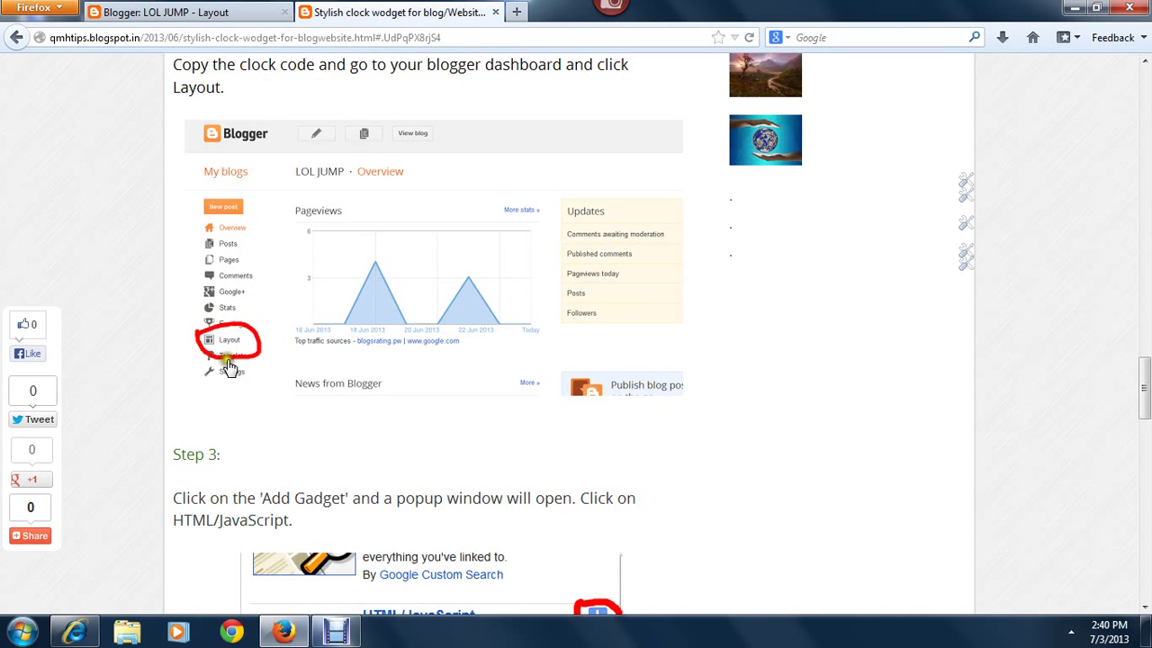
pyautogui.hotkey('ctrl', 'Tab')
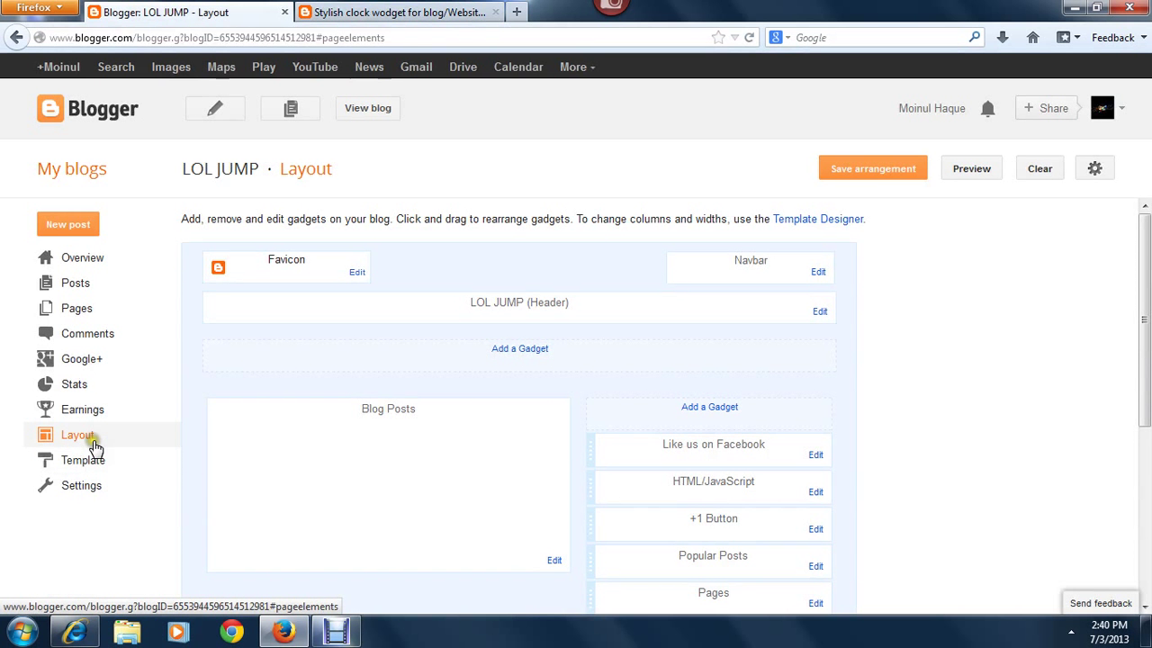
# Add an HTML/JavaScript gadget to the LOL JUMP sidebar and place the cursor in its Content box.
pyautogui.click(712, 406)
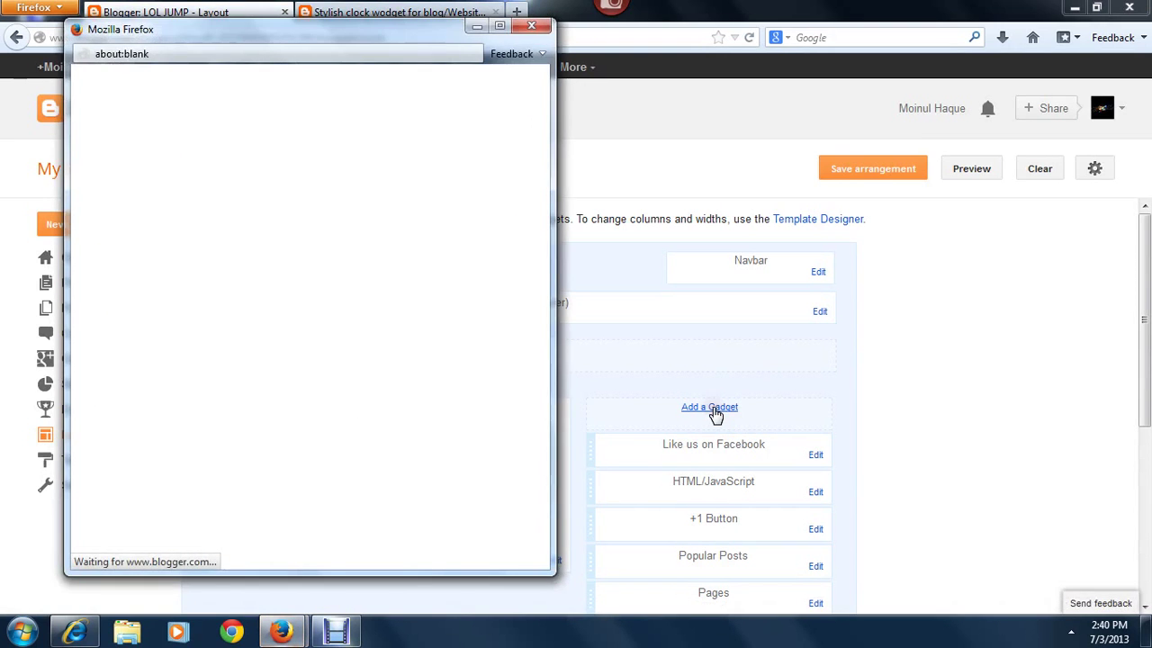
pyautogui.scroll(-15, 412, 167)
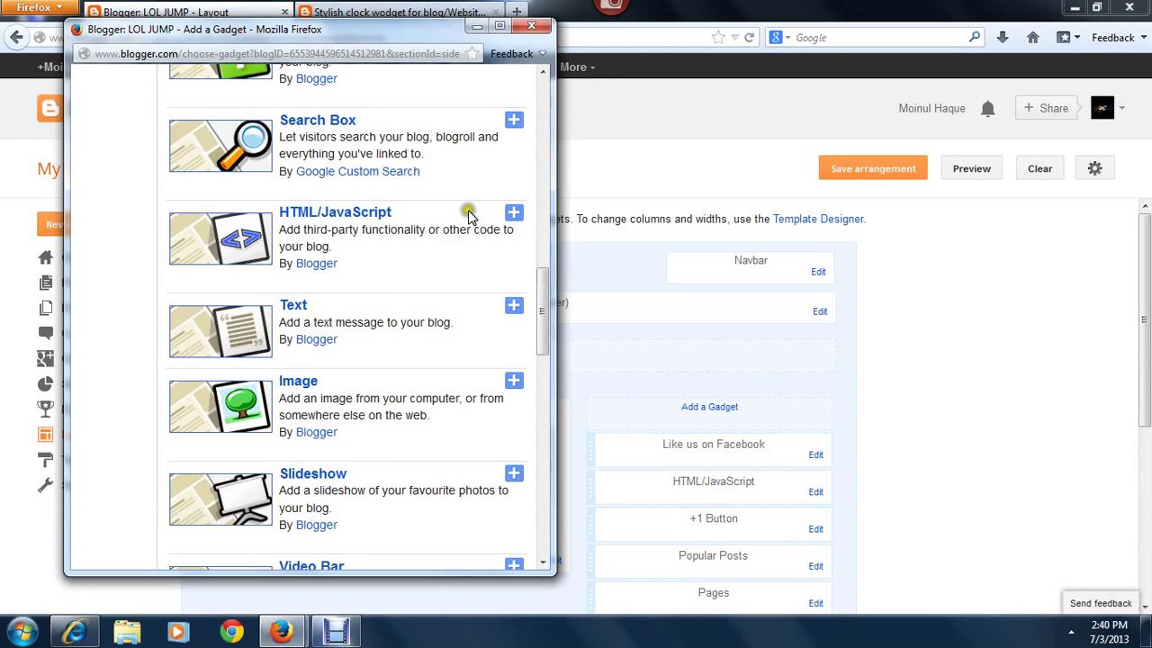
pyautogui.click(514, 214)
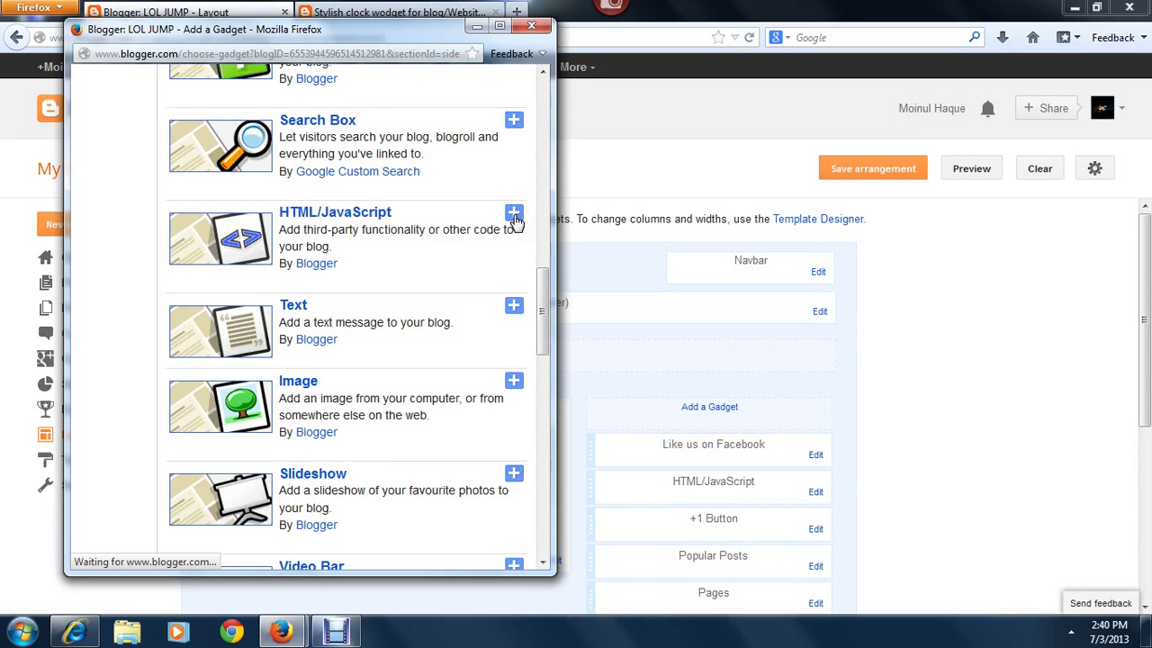
pyautogui.click(366, 321)
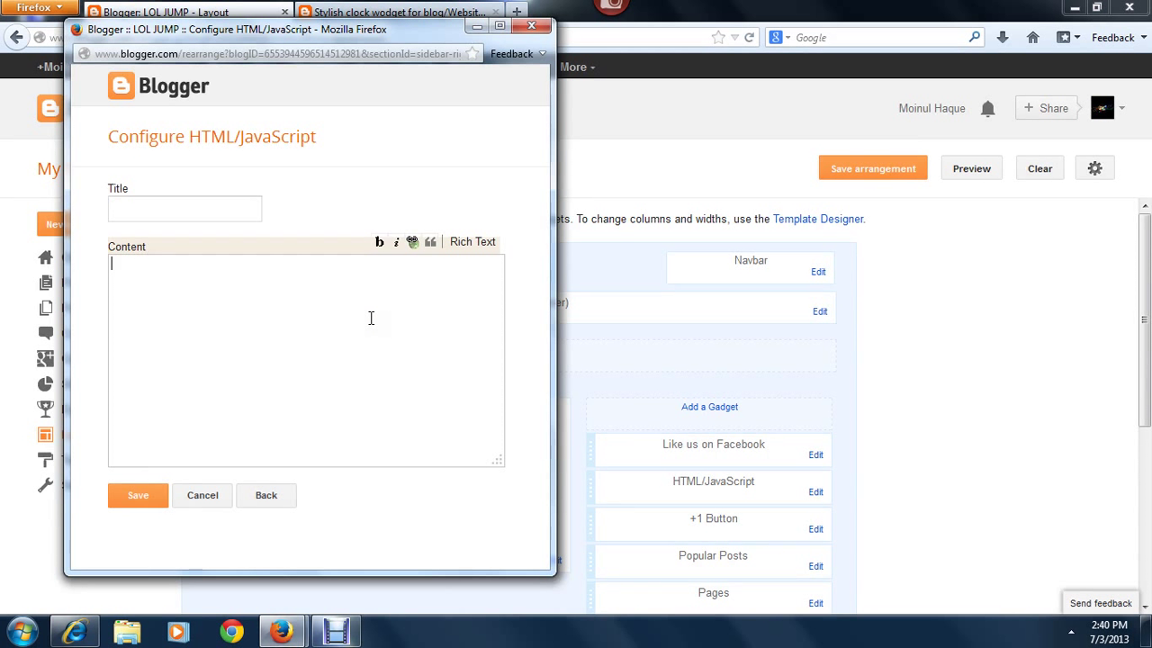
# Paste the Clock 2 code into the gadget's Content and save the new gadget.
pyautogui.hotkey('ctrl', 'v')
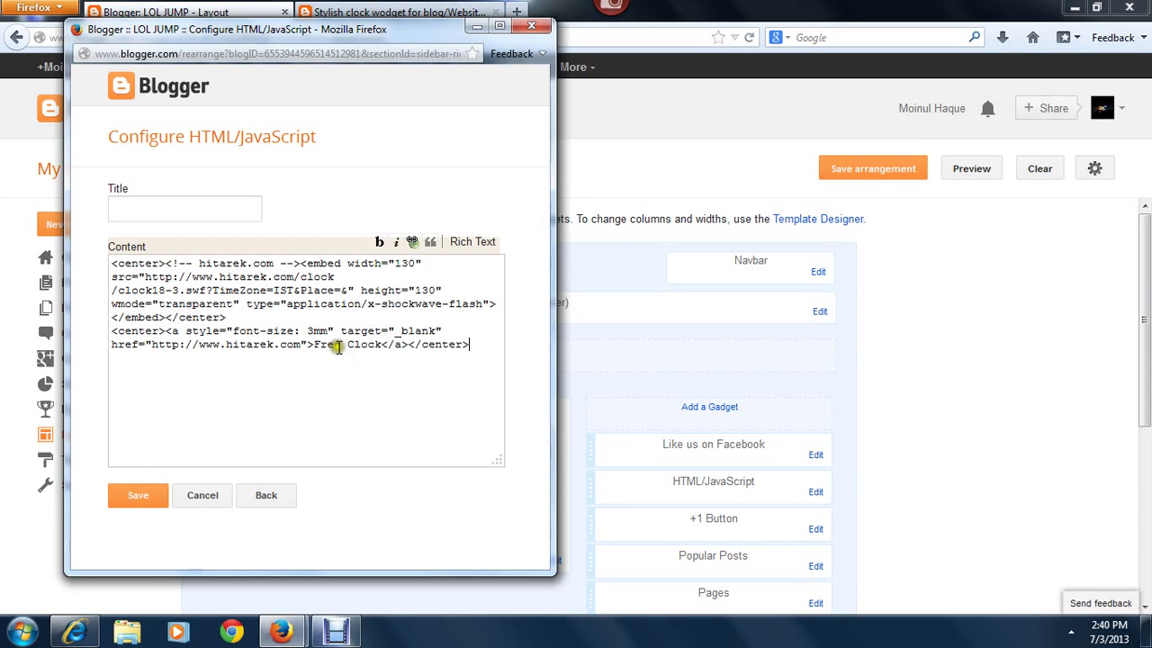
pyautogui.click(137, 496)
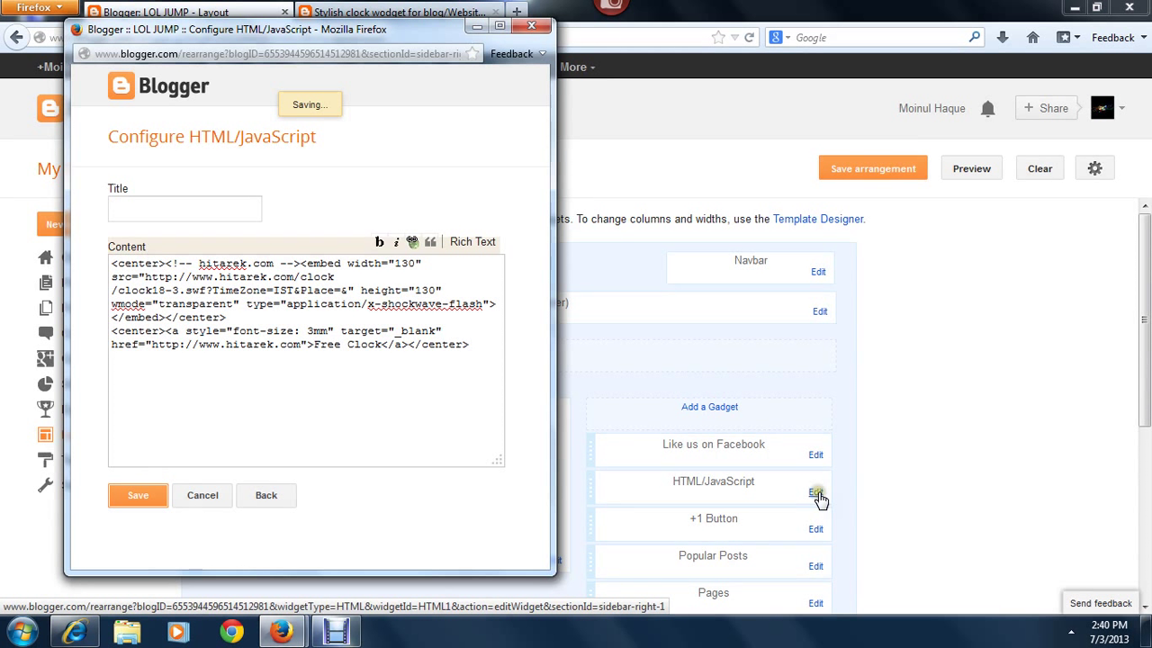
pyautogui.click(816, 495)
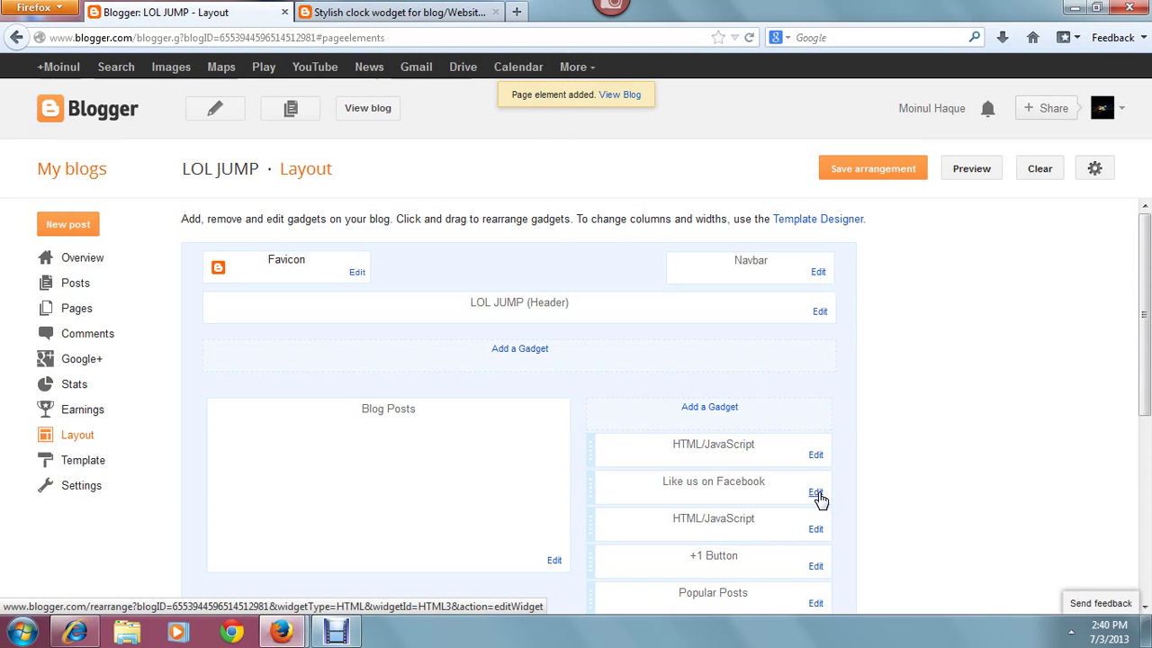
# Close the Like us on Facebook settings and remove the older HTML/JavaScript clock gadget.
pyautogui.click(296, 634)
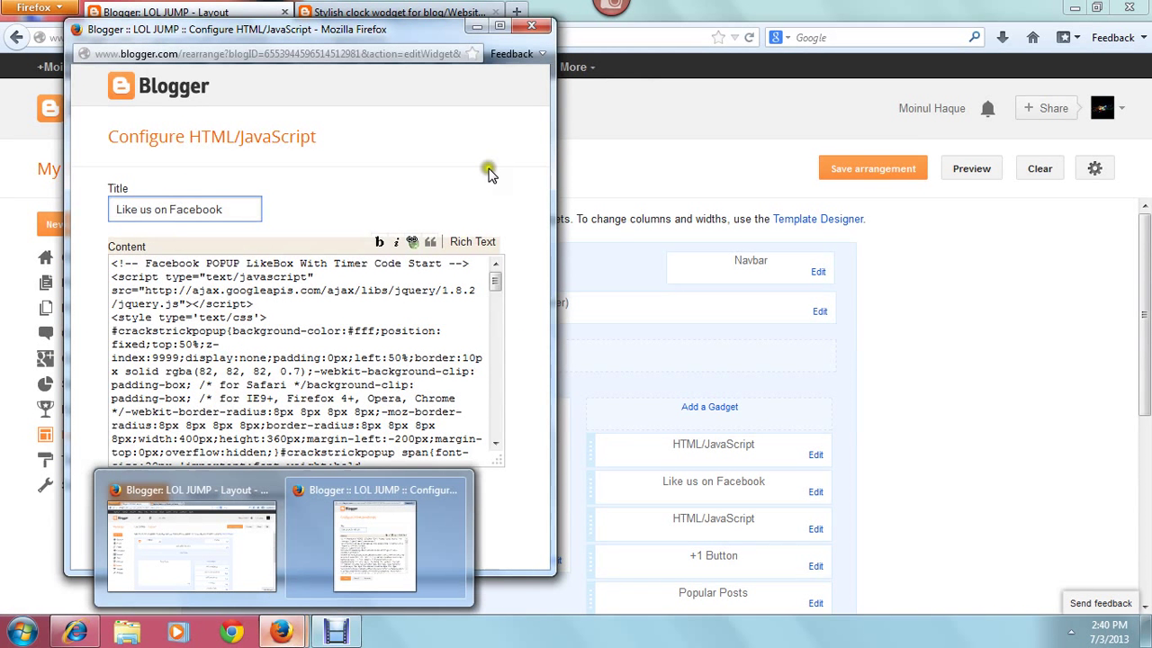
pyautogui.click(531, 26)
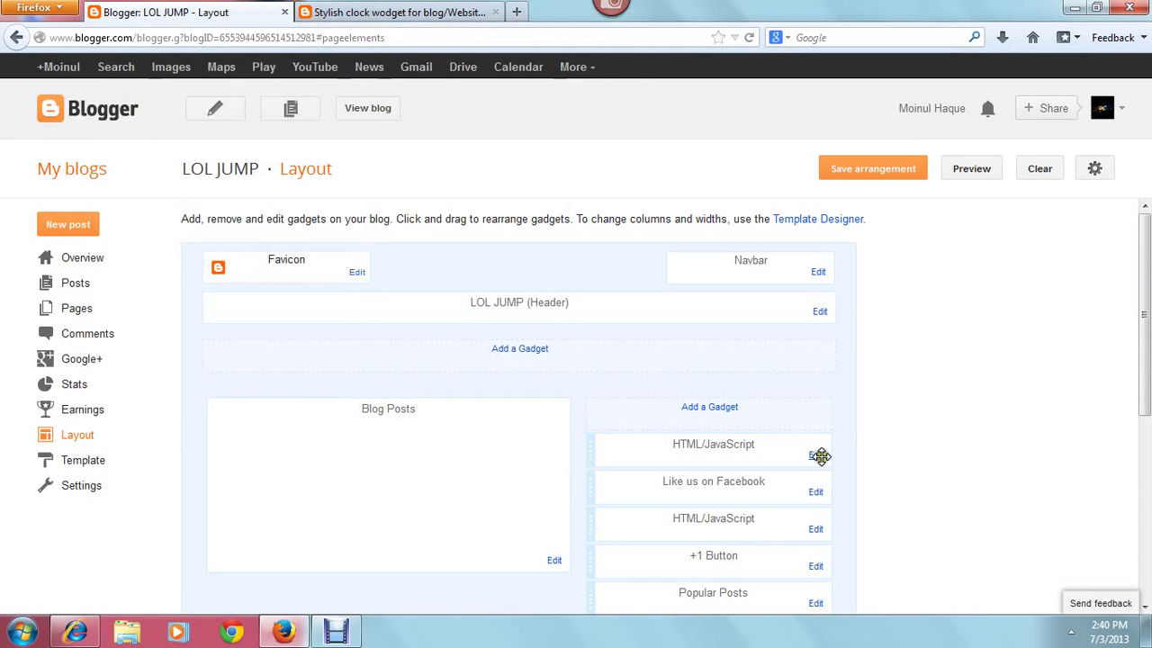
pyautogui.click(816, 533)
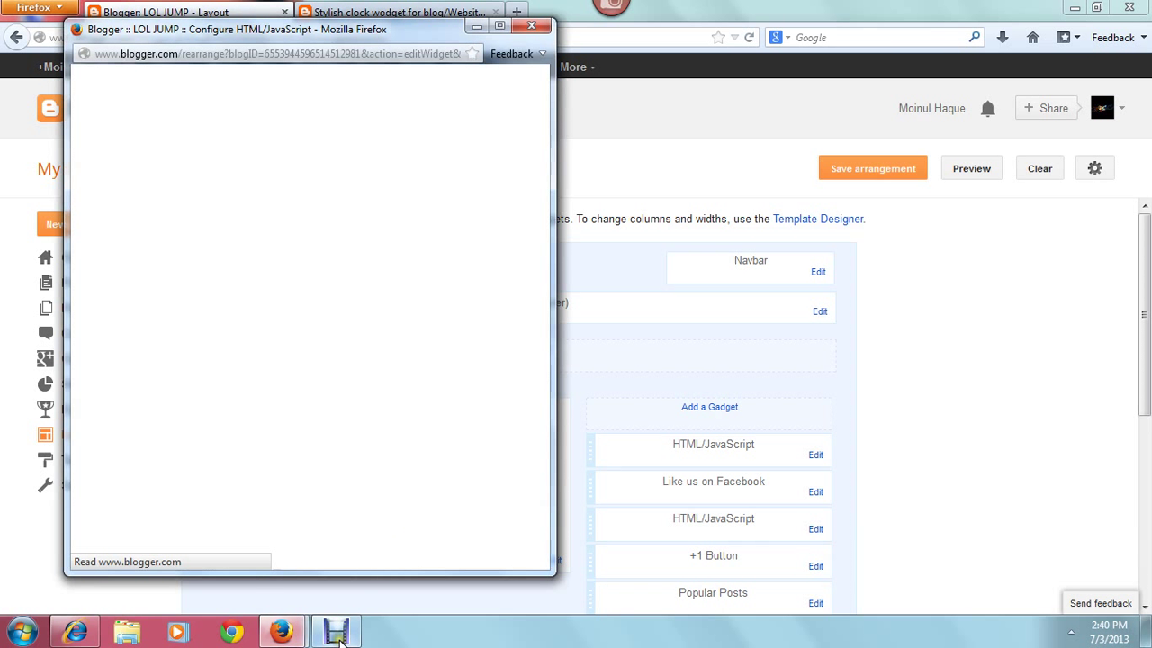
pyautogui.moveTo(338, 634)
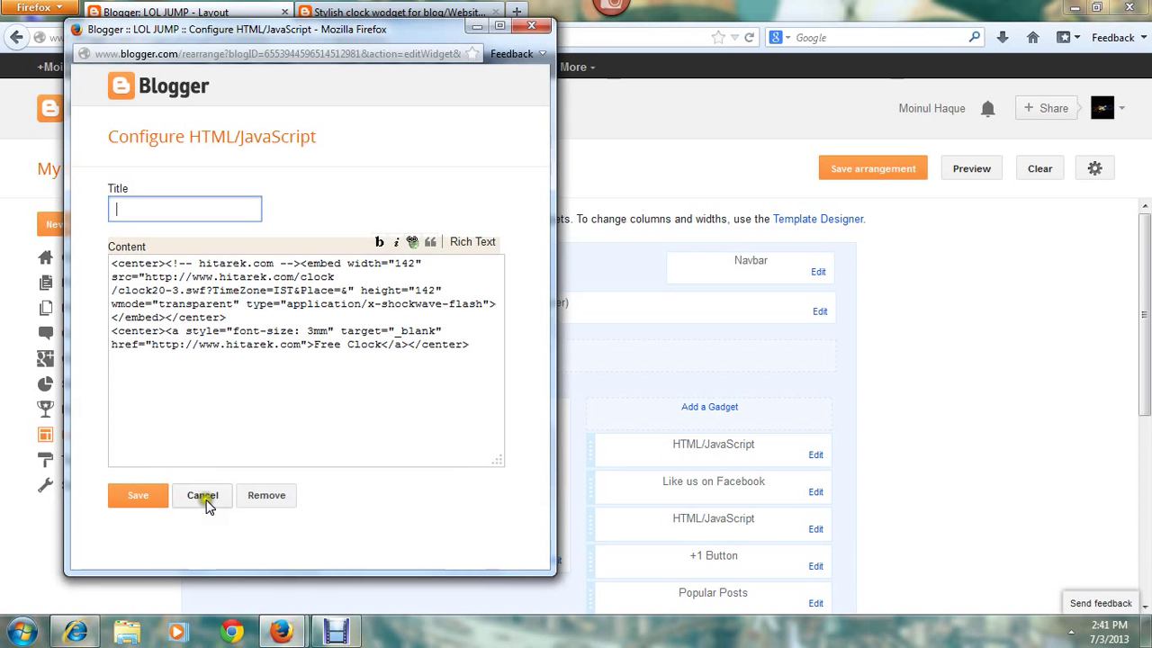
pyautogui.click(252, 496)
pyautogui.click(321, 290)
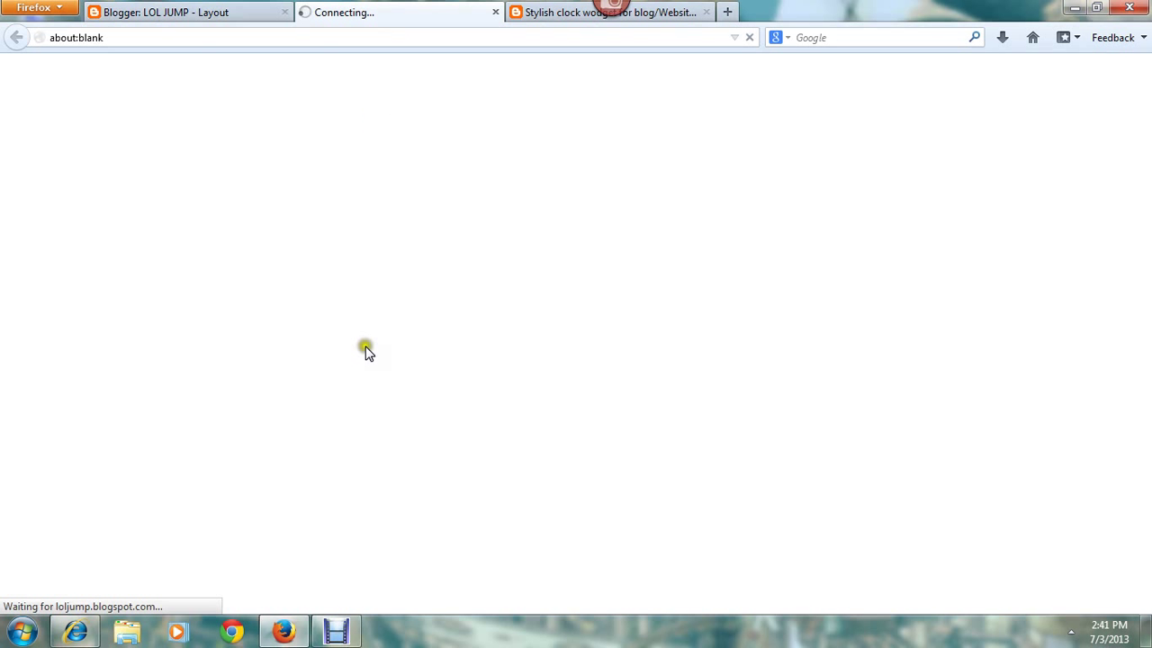
# View the live LOL JUMP blog, skipping the Facebook popup to see the blue hitarek clock.
pyautogui.moveTo(275, 641)
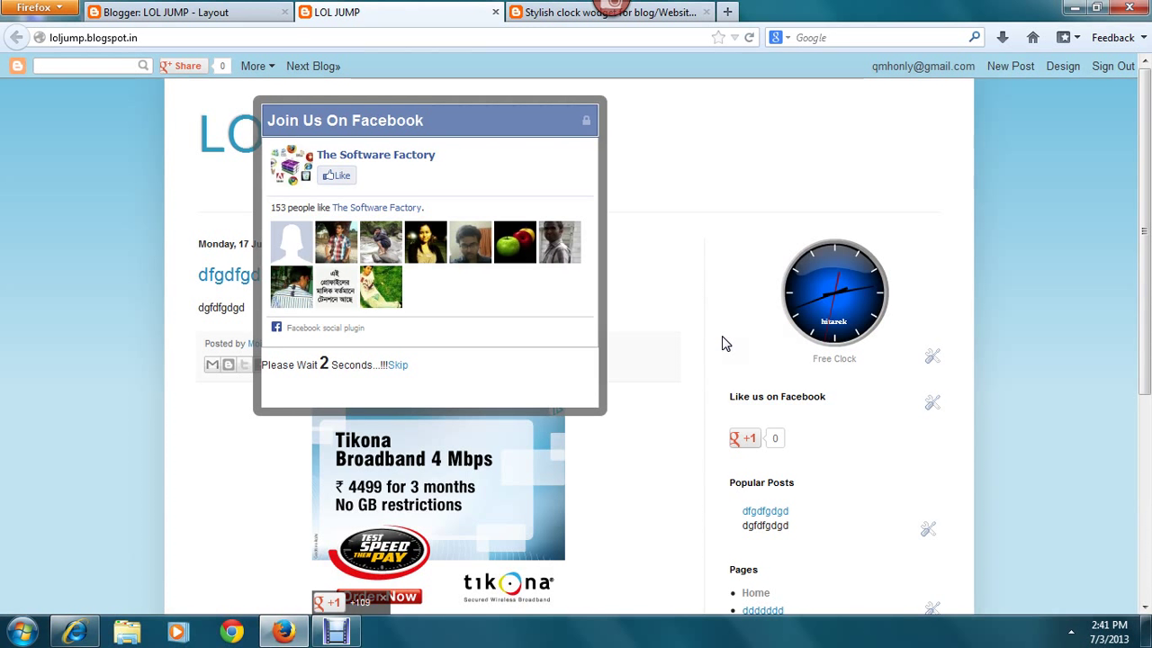
pyautogui.click(398, 365)
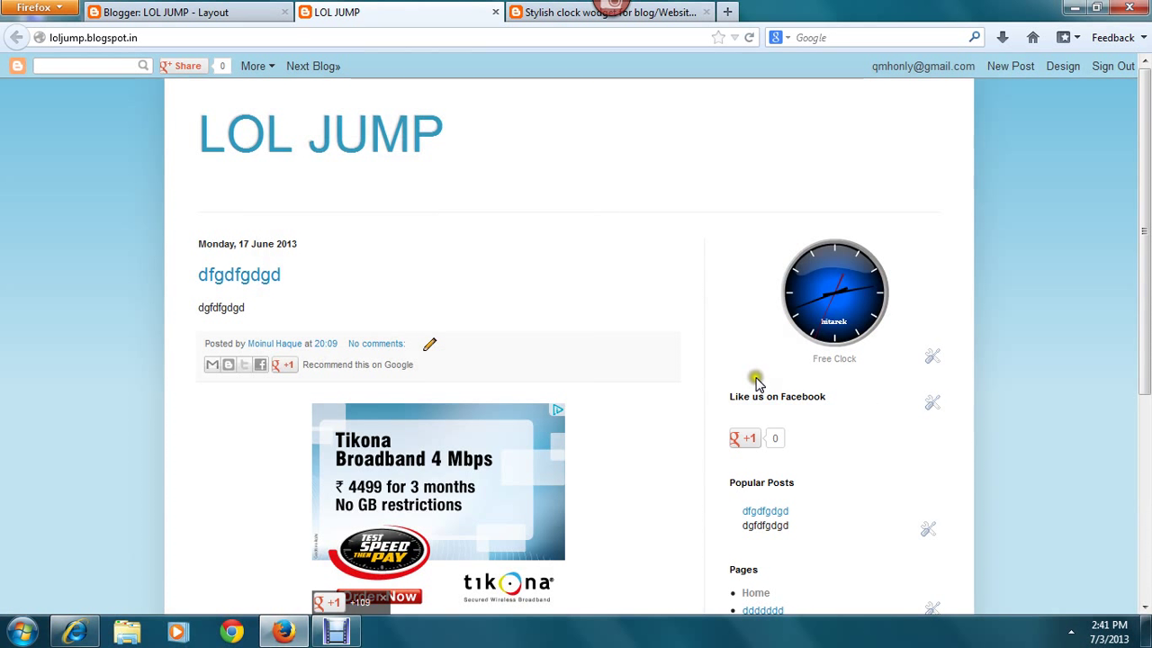
pyautogui.click(329, 635)
pyautogui.click(128, 430)
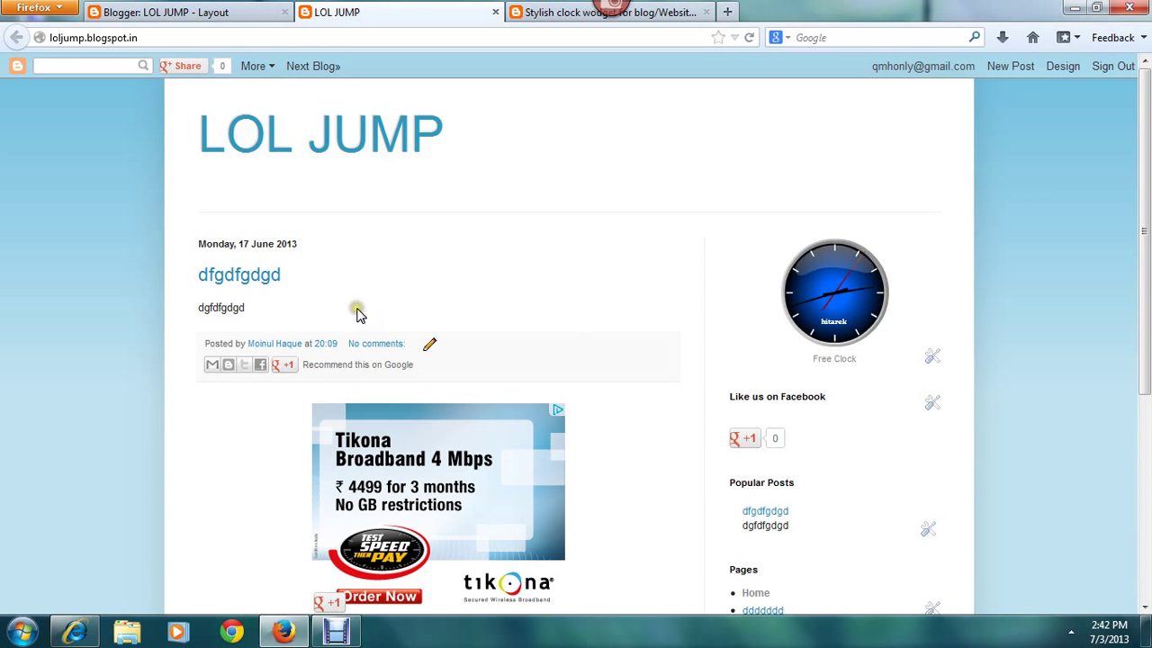
pyautogui.click(336, 632)
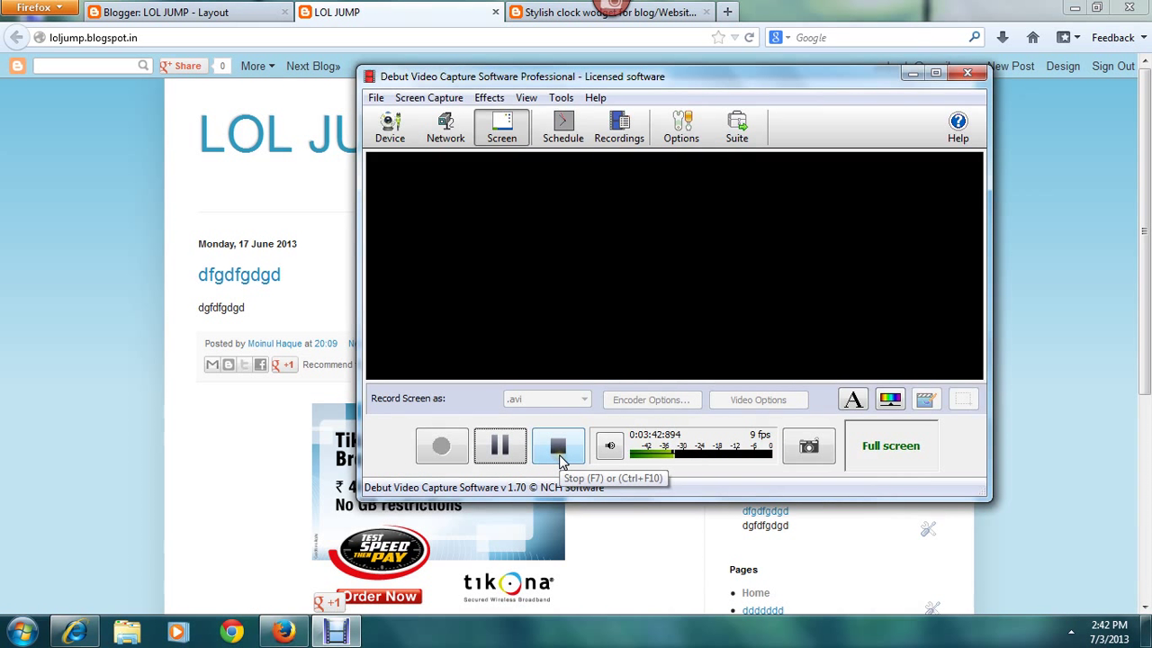